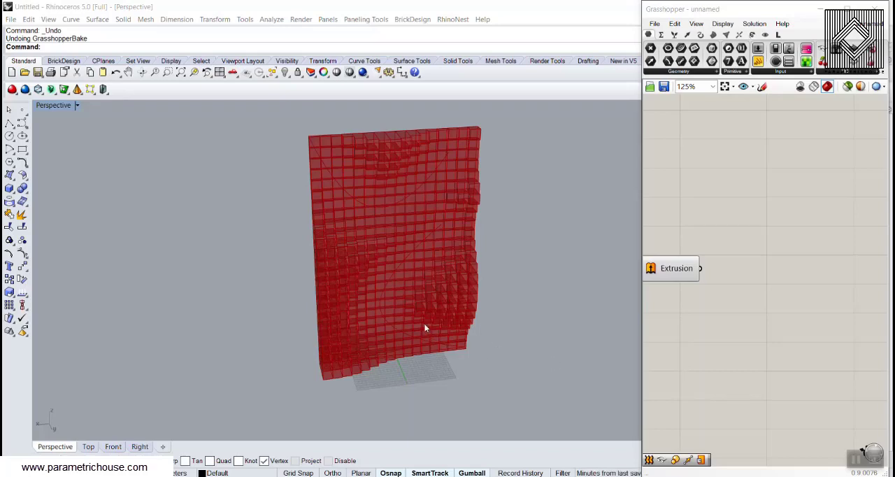
{"action": "scroll", "coordinate": [412, 248], "scroll_direction": "up", "scroll_amount": 2}
{"action": "scroll", "coordinate": [400, 238], "scroll_direction": "up", "scroll_amount": 3}
{"action": "scroll", "coordinate": [433, 242], "scroll_direction": "down", "scroll_amount": 1}
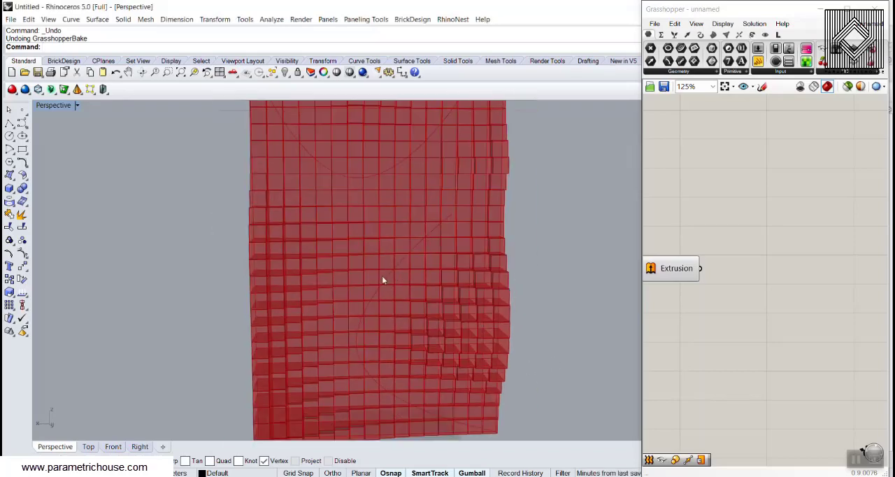
Bake the Extrusion component's red panel wall into Rhino with the default attributes.
{"action": "mouse_move", "coordinate": [382, 276]}
{"action": "right_mouse_down"}
{"action": "mouse_move", "coordinate": [342, 316]}
{"action": "mouse_move", "coordinate": [421, 264]}
{"action": "right_mouse_up"}
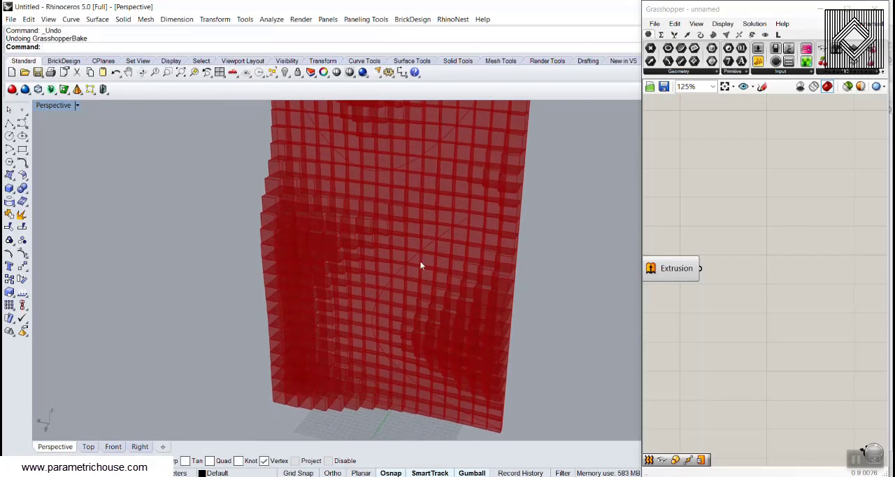
{"action": "scroll", "coordinate": [345, 211], "scroll_direction": "down", "scroll_amount": 3}
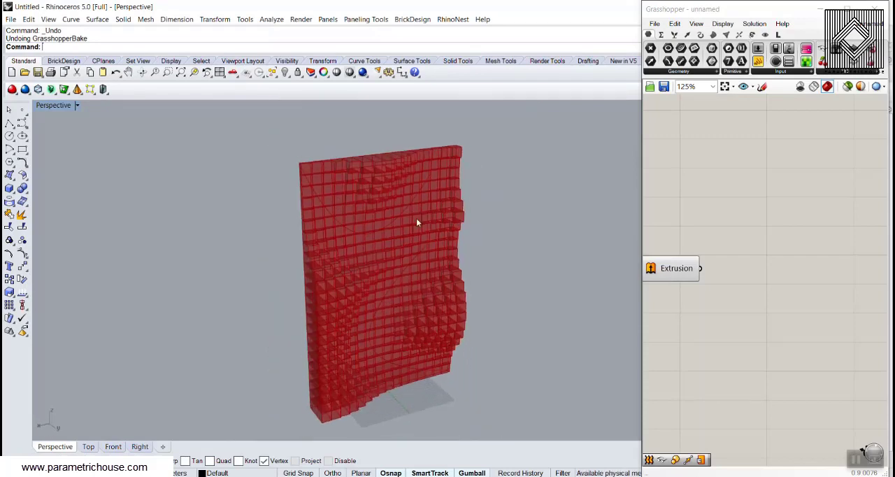
{"action": "right_click_drag", "start_coordinate": [449, 167], "coordinate": [528, 232]}
{"action": "right_click", "coordinate": [682, 268]}
{"action": "left_click", "coordinate": [701, 285]}
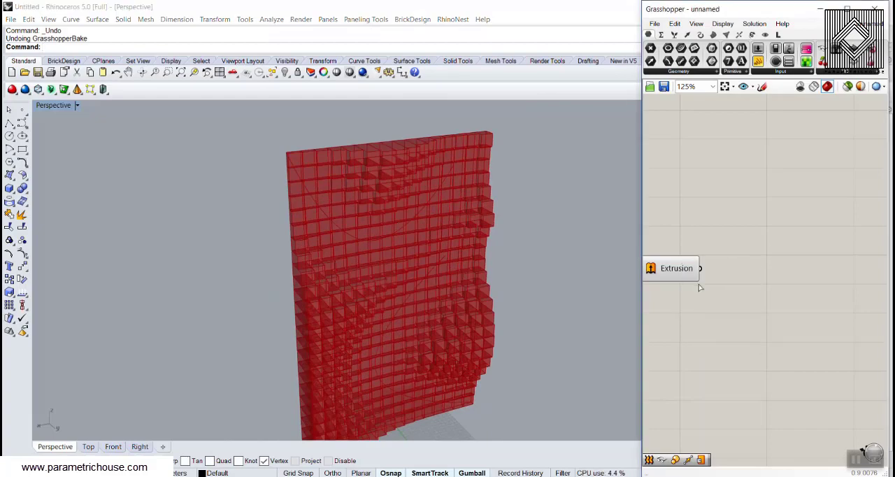
{"action": "left_click", "coordinate": [711, 387]}
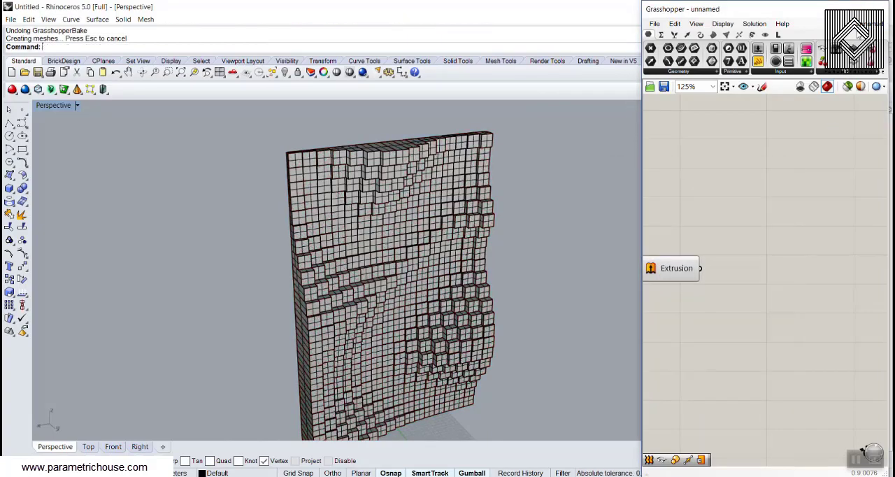
Switch the Perspective viewport to Technical display mode and orbit around the baked wall.
{"action": "right_click_drag", "start_coordinate": [391, 231], "coordinate": [459, 236]}
{"action": "left_click", "coordinate": [55, 105]}
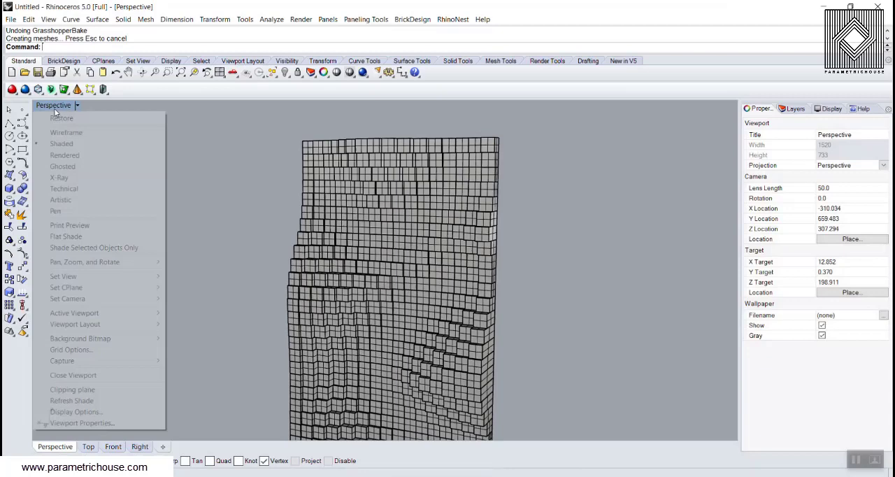
{"action": "left_click", "coordinate": [82, 189]}
{"action": "right_click_drag", "start_coordinate": [311, 230], "coordinate": [399, 231]}
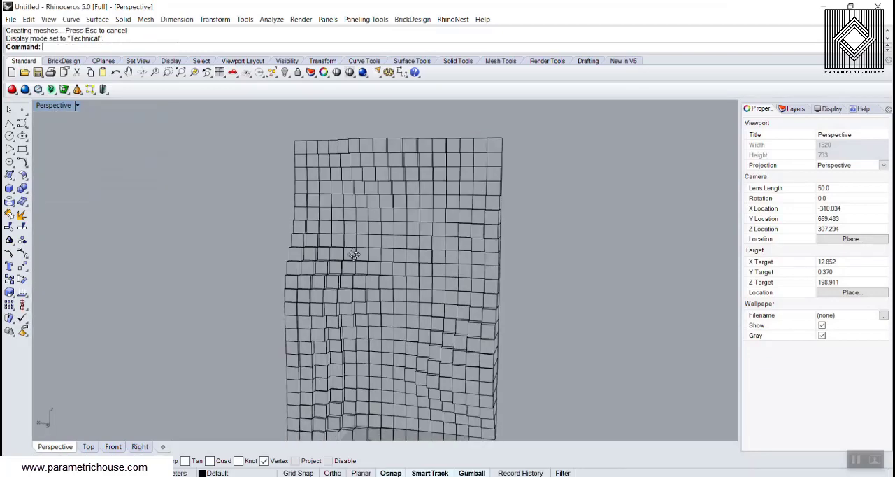
{"action": "left_click_drag", "start_coordinate": [425, 183], "coordinate": [334, 195]}
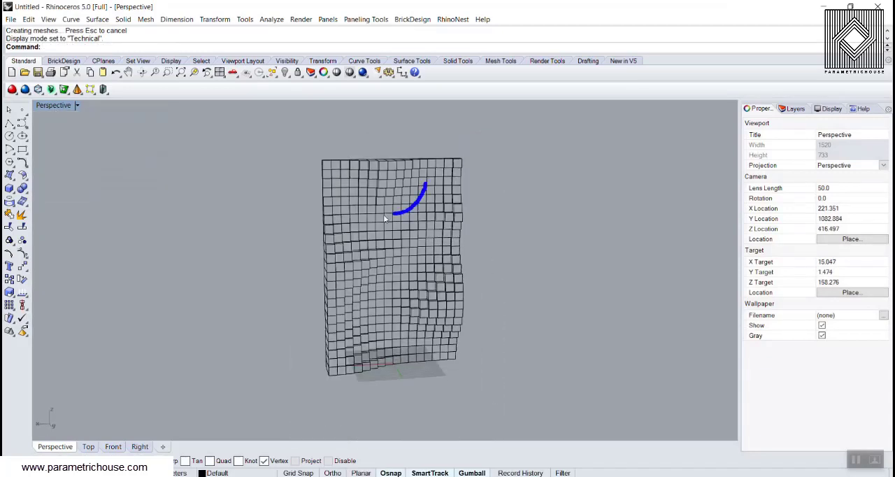
{"action": "mouse_move", "coordinate": [439, 246]}
{"action": "left_mouse_down"}
{"action": "mouse_move", "coordinate": [392, 334]}
{"action": "mouse_move", "coordinate": [425, 355]}
{"action": "left_mouse_up"}
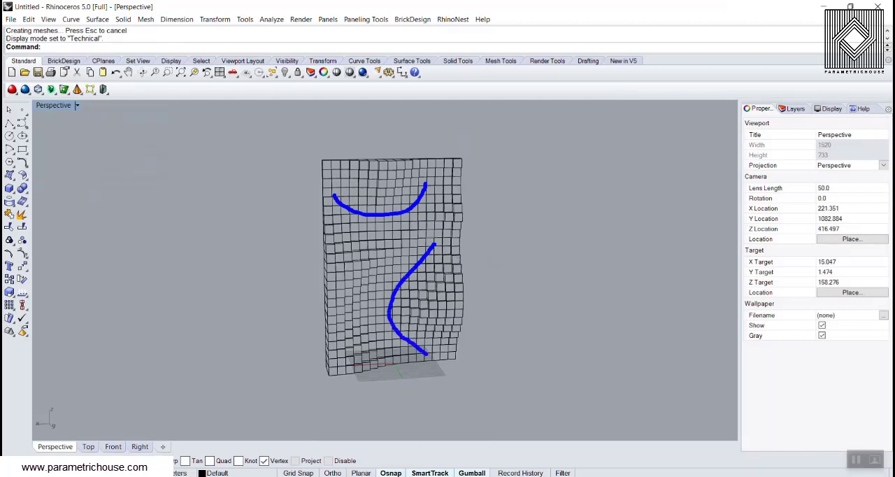
{"action": "key", "text": "Escape"}
{"action": "key", "text": "Left"}
{"action": "key", "text": "Left"}
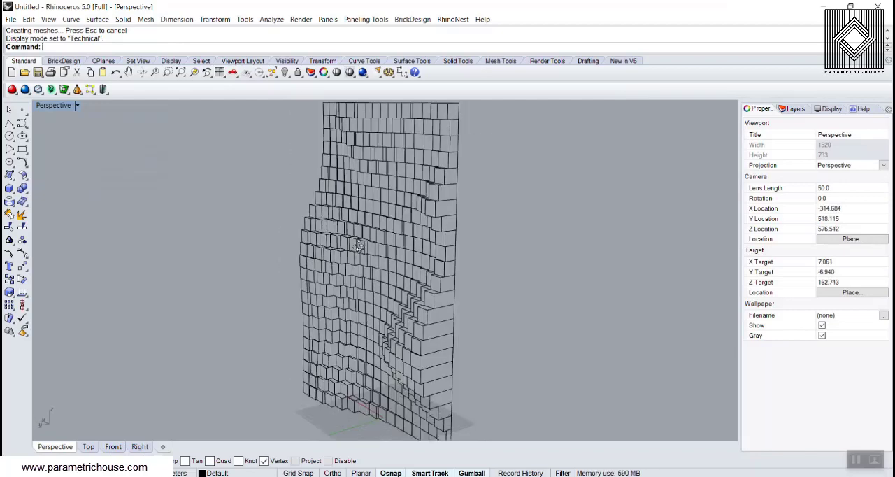
{"action": "key", "text": "Left"}
{"action": "key", "text": "Left"}
{"action": "key", "text": "Left"}
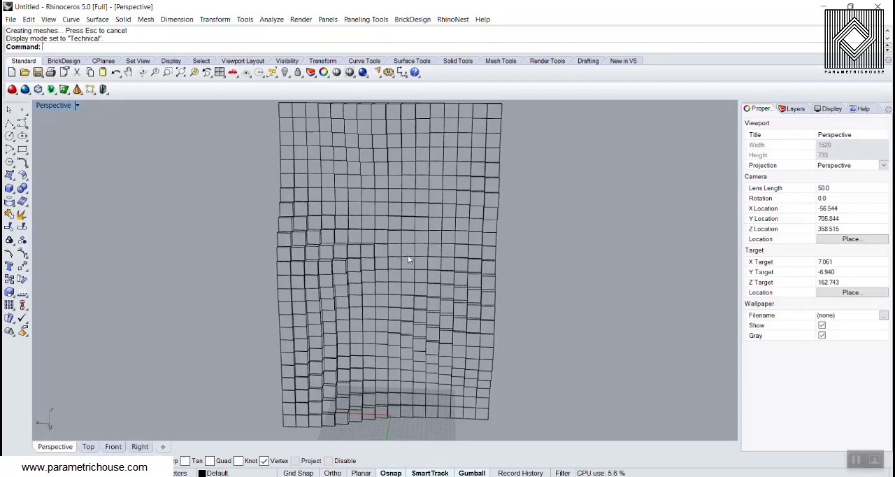
{"action": "scroll", "coordinate": [345, 282], "scroll_direction": "down", "scroll_amount": 3}
{"action": "right_click_drag", "start_coordinate": [350, 297], "coordinate": [392, 293]}
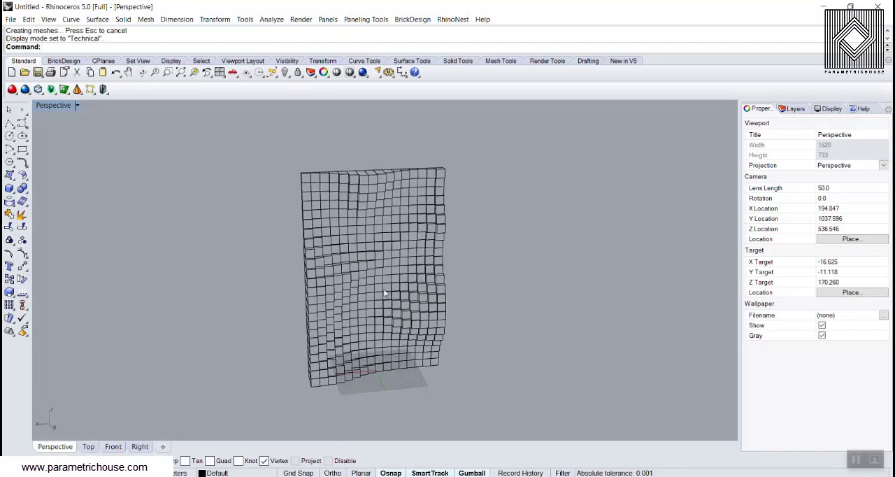
{"action": "scroll", "coordinate": [383, 293], "scroll_direction": "up", "scroll_amount": 2}
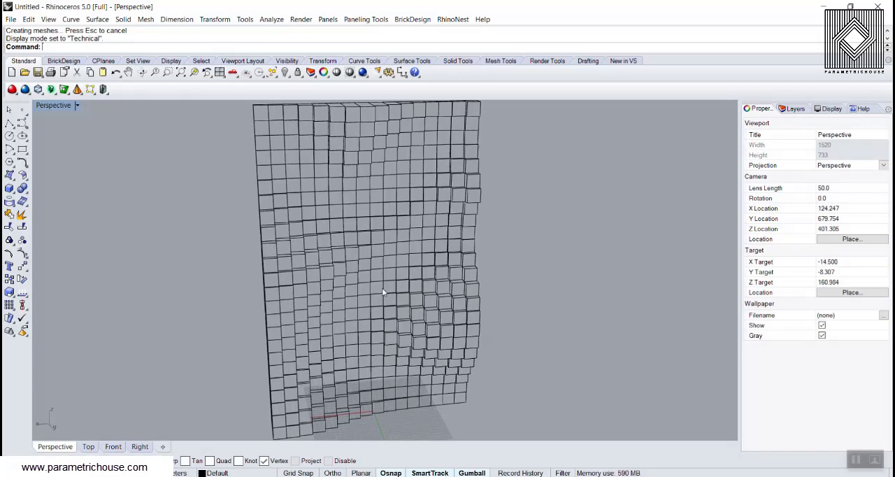
{"action": "scroll", "coordinate": [383, 292], "scroll_direction": "down", "scroll_amount": 2}
{"action": "scroll", "coordinate": [384, 292], "scroll_direction": "down", "scroll_amount": 1}
{"action": "right_click_drag", "start_coordinate": [386, 292], "coordinate": [414, 285]}
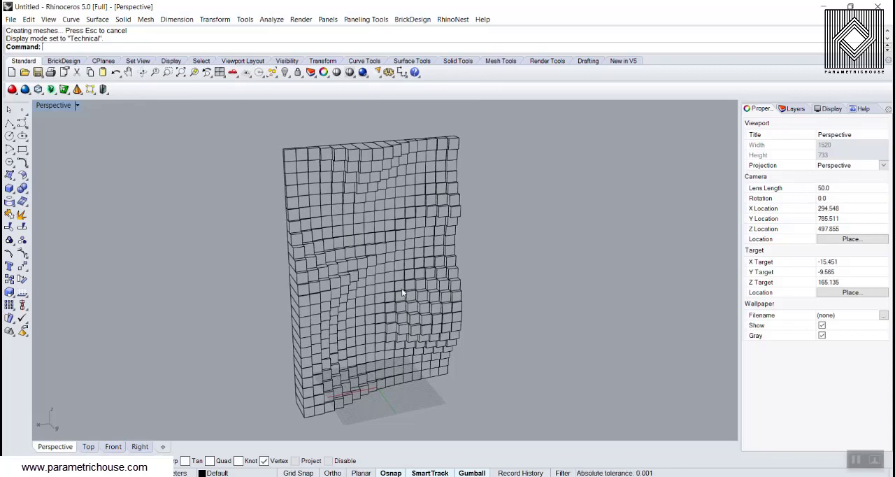
{"action": "scroll", "coordinate": [402, 292], "scroll_direction": "up", "scroll_amount": 3}
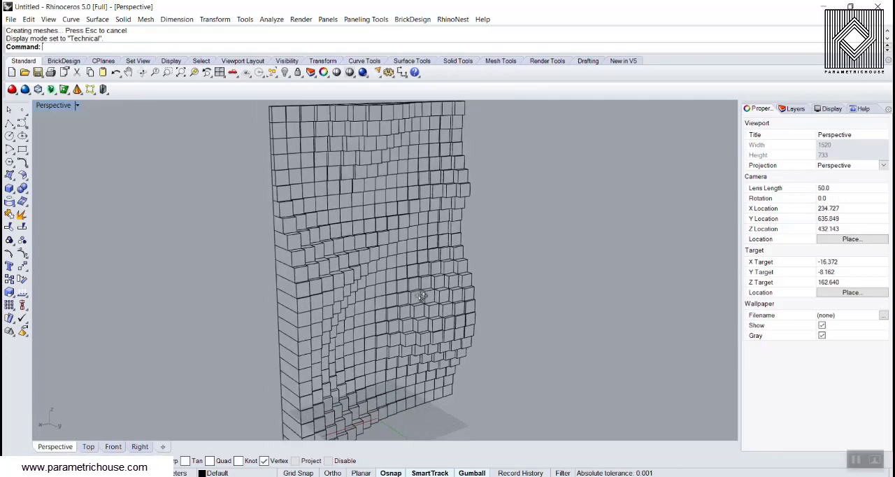
{"action": "right_click_drag", "start_coordinate": [393, 317], "coordinate": [400, 315]}
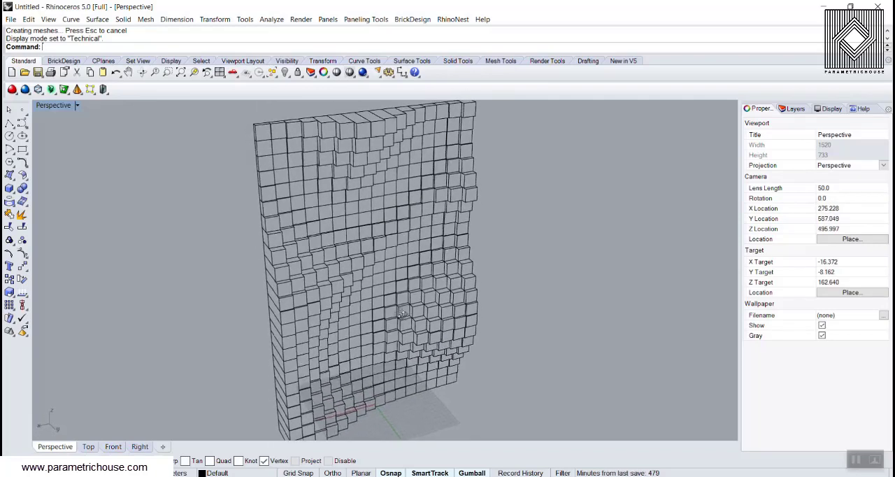